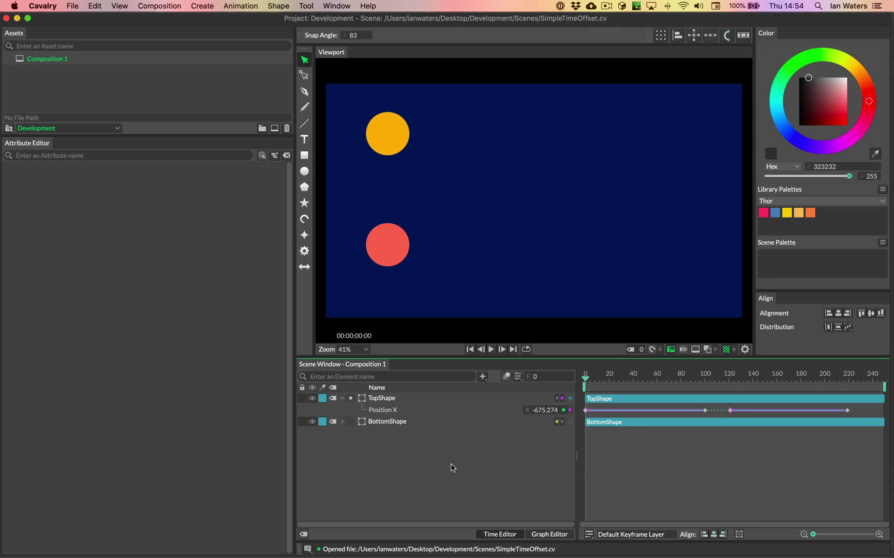
# Step: Play the SimpleTimeOffset two-circle example and pause it near frame 164
pyautogui.click(490, 350)
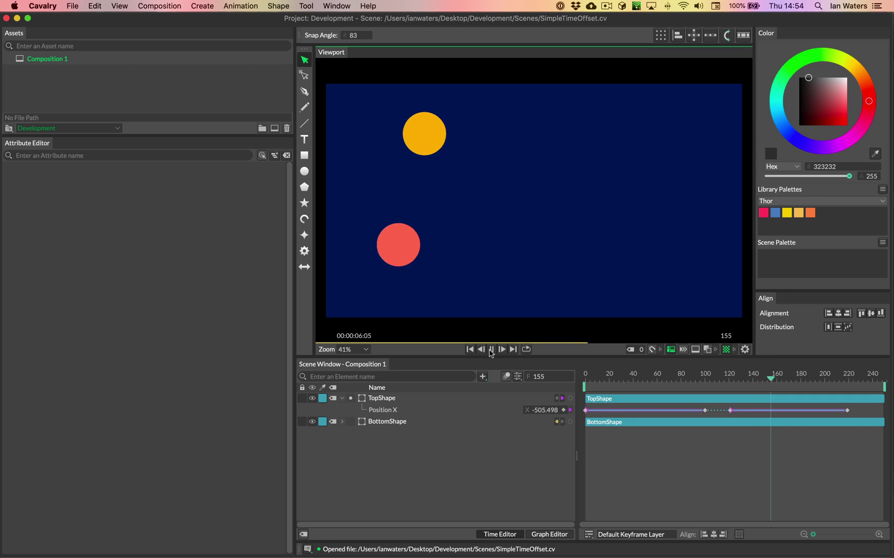
pyautogui.click(489, 350)
# Step: Start a new empty scene and place an ellipse at the upper left
pyautogui.press('super+n')
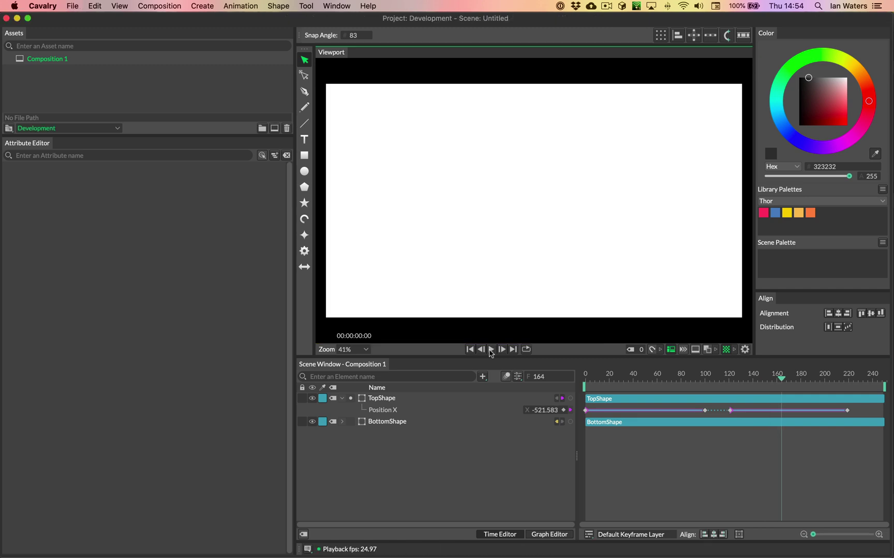
pyautogui.click(304, 171)
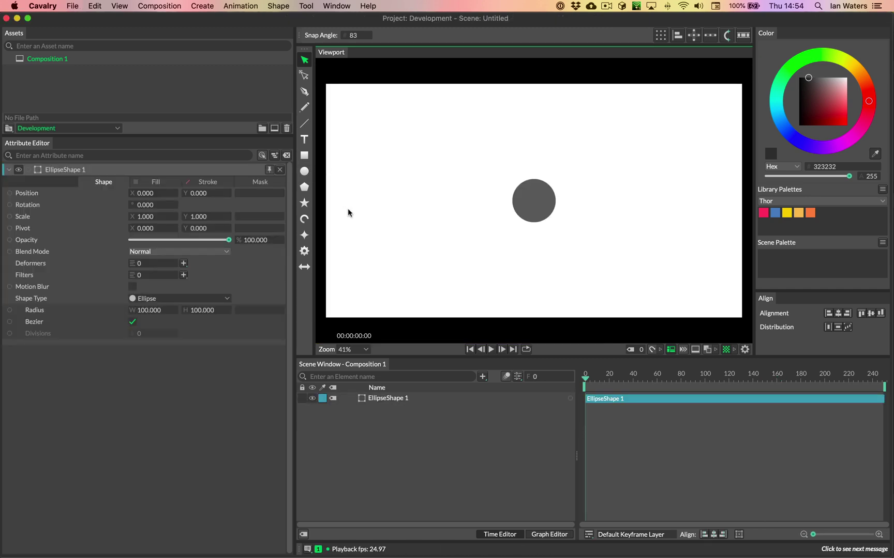
pyautogui.moveTo(523, 212); pyautogui.dragTo(378, 158)
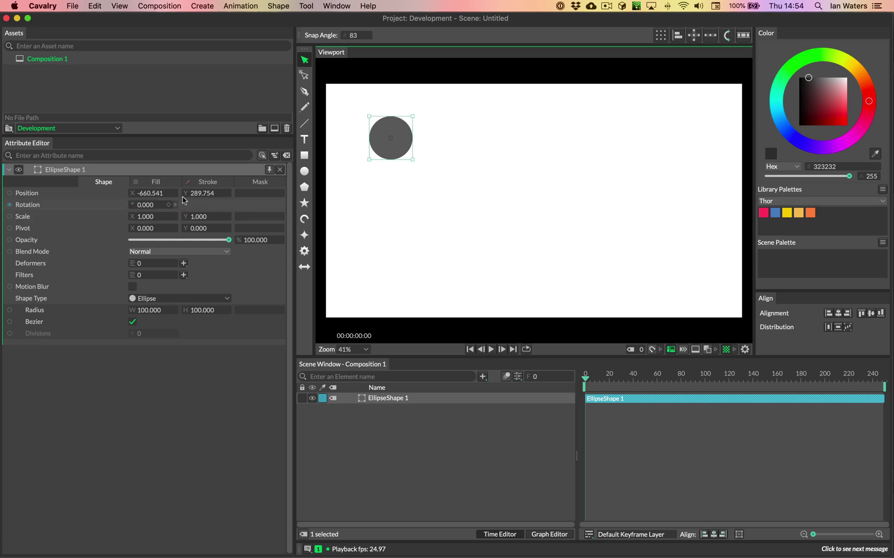
# Step: Keyframe the ellipse's Position X from -660.541 at frame 0 to 660.541 at frame 80
pyautogui.click(169, 194)
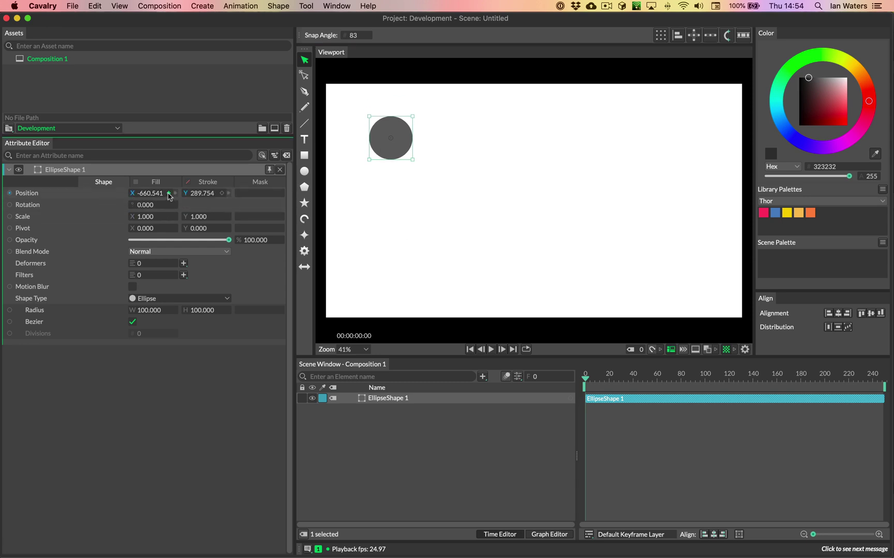
pyautogui.click(681, 381)
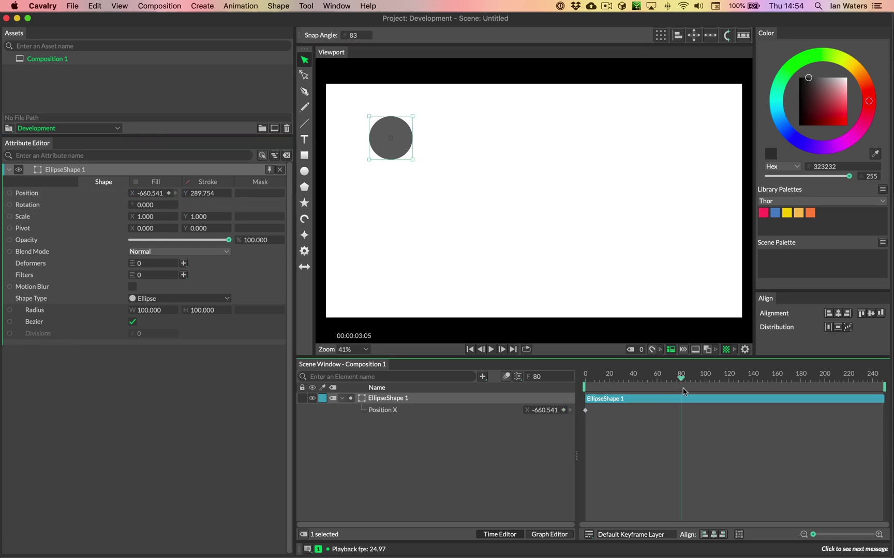
pyautogui.moveTo(390, 138); pyautogui.dragTo(677, 133)
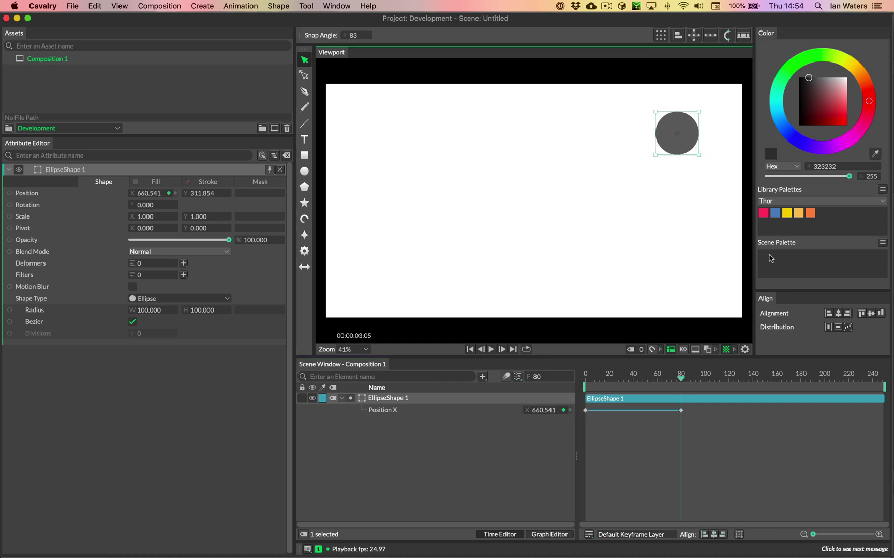
pyautogui.moveTo(688, 380); pyautogui.dragTo(578, 377)
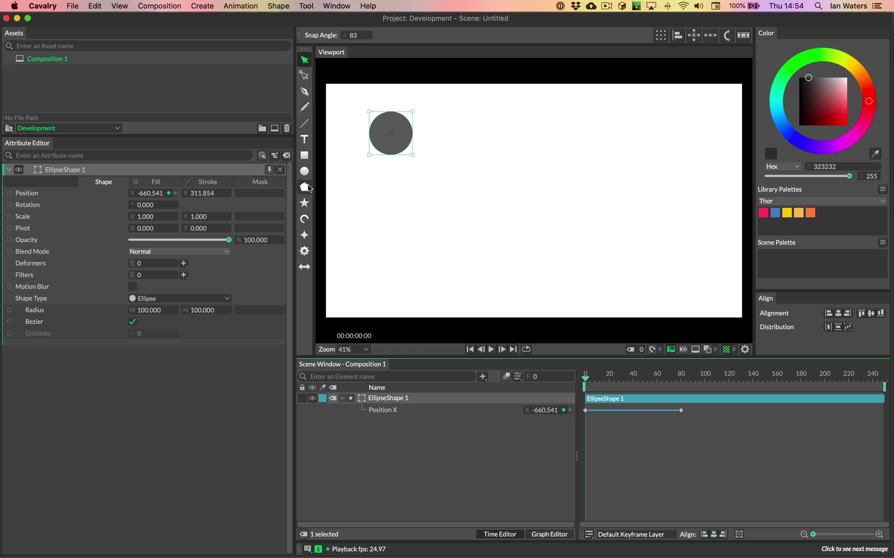
# Step: Place a 205×205 rectangle at -672.818, -211.177, preview playback, and reselect the rectangle
pyautogui.press('r')
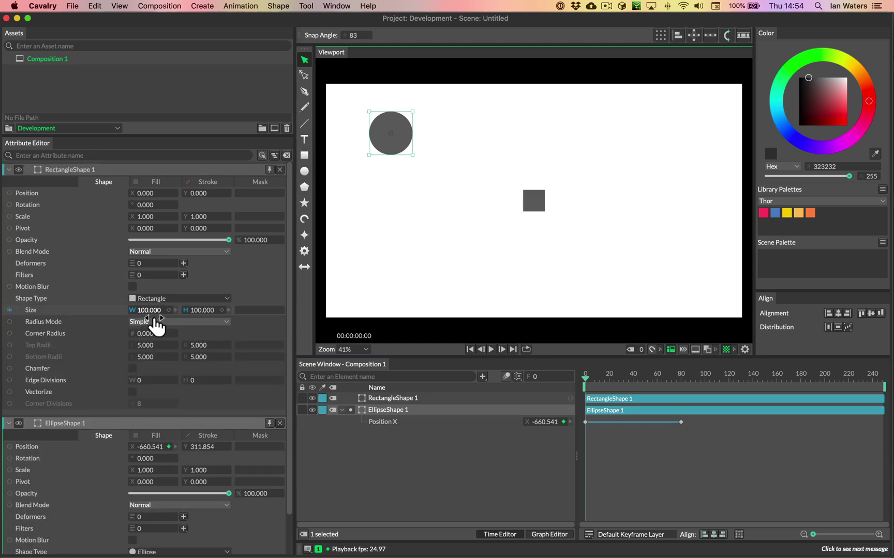
pyautogui.moveTo(520, 221); pyautogui.dragTo(377, 261)
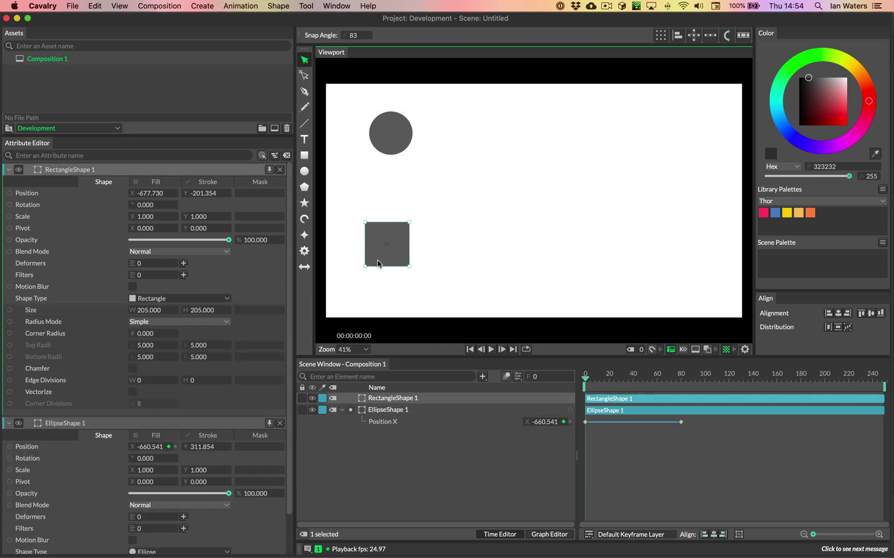
pyautogui.click(583, 378)
pyautogui.press('space')
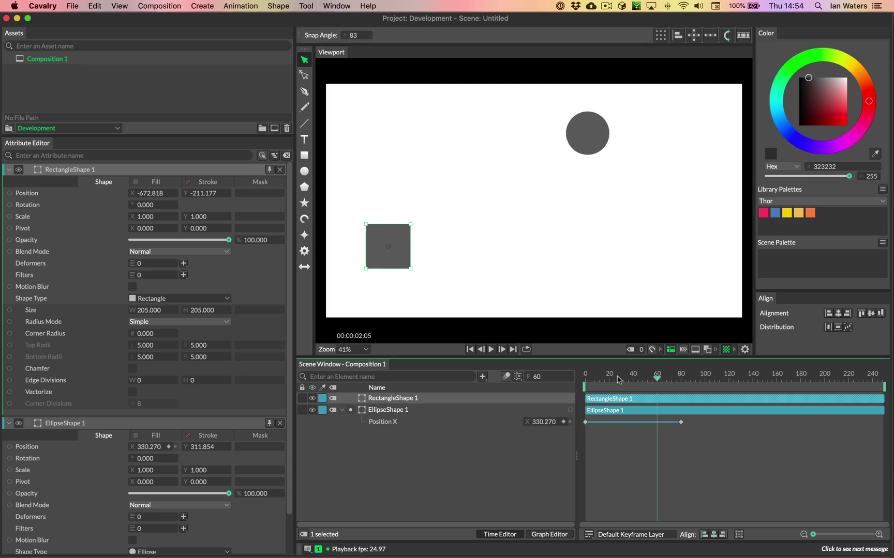
pyautogui.press('space')
pyautogui.press('space')
pyautogui.press('space')
pyautogui.press('space')
pyautogui.press('space')
pyautogui.press('space')
pyautogui.press('space')
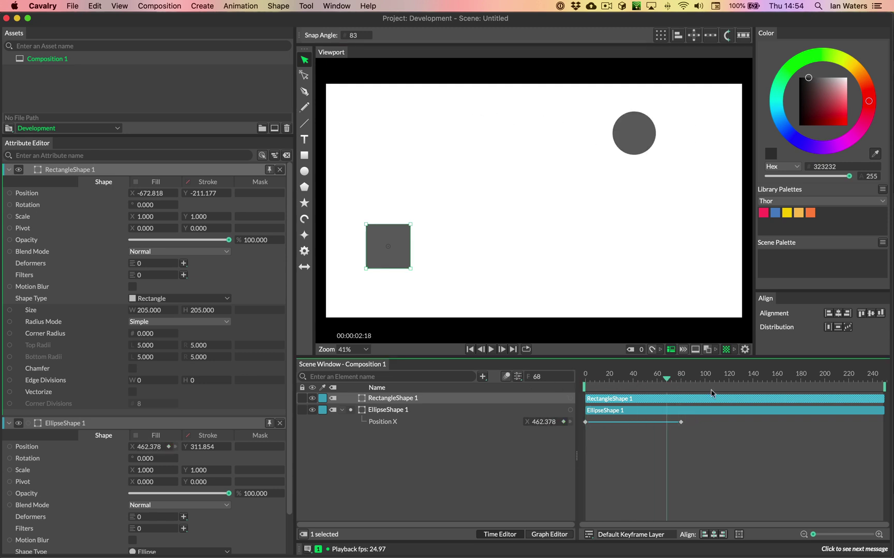
pyautogui.press('space')
pyautogui.press('space')
pyautogui.press('space')
pyautogui.press('space')
pyautogui.press('space')
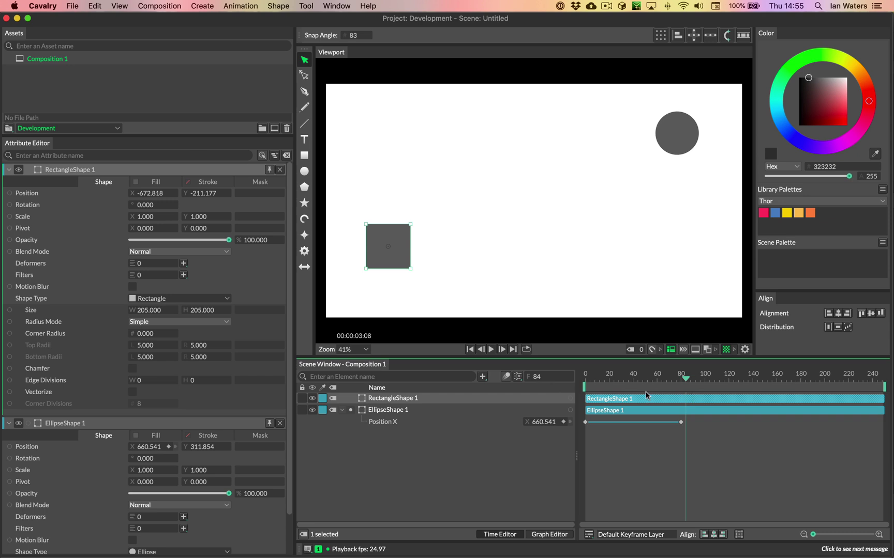
pyautogui.click(423, 412)
pyautogui.click(411, 398)
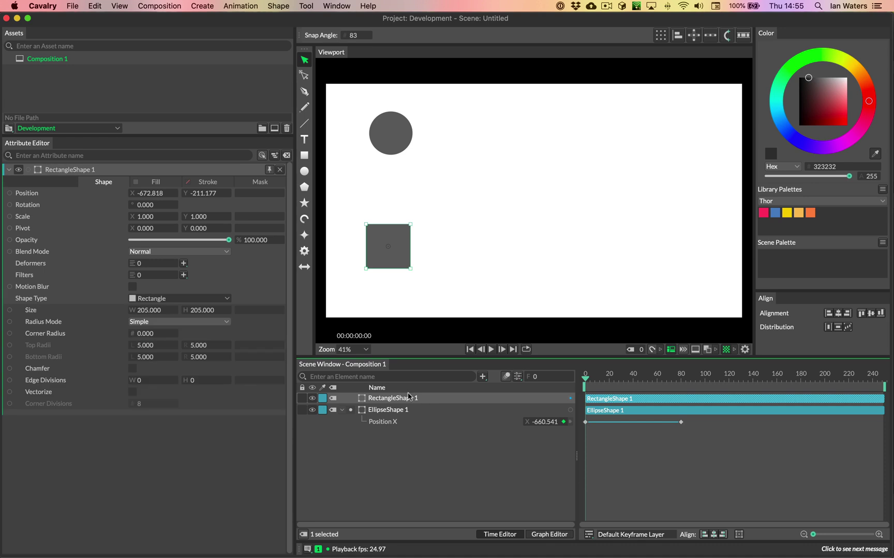
# Step: Add a Value behaviour on the rectangle's Position X, value 26, with Y at -158.177
pyautogui.rightClick(89, 195)
pyautogui.moveTo(118, 226)
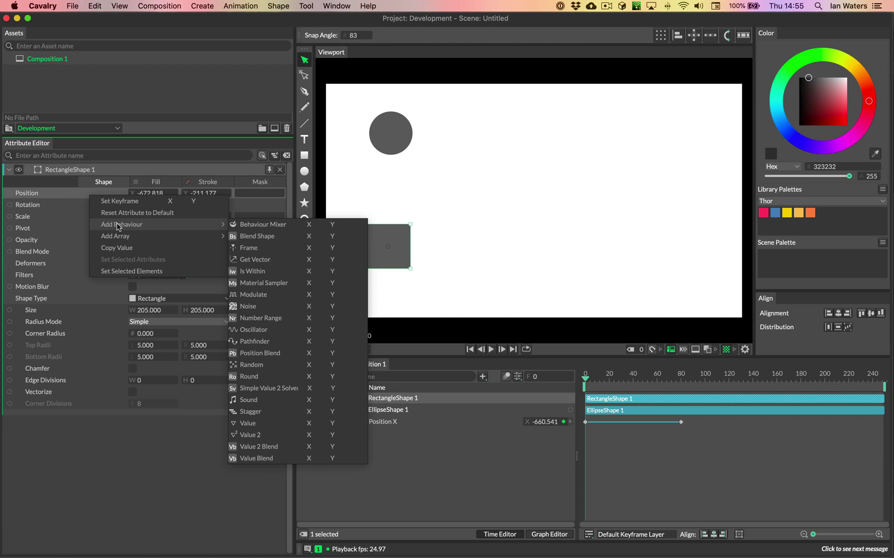
pyautogui.click(309, 425)
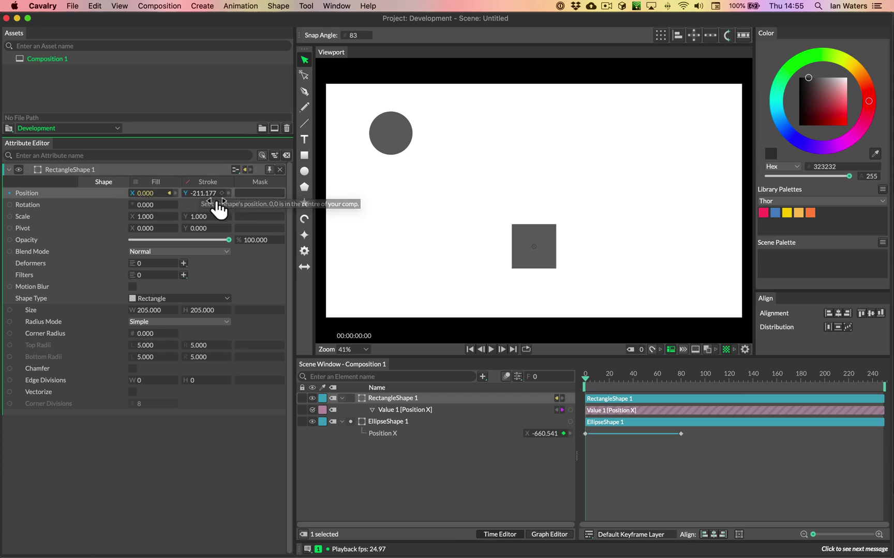
pyautogui.moveTo(217, 201); pyautogui.dragTo(234, 216)
pyautogui.click(404, 412)
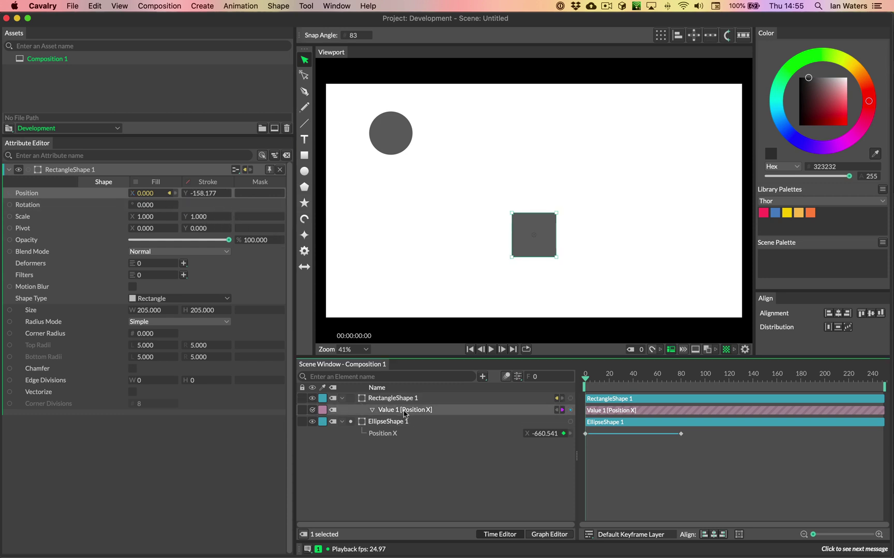
pyautogui.moveTo(155, 205)
pyautogui.mouseDown()
pyautogui.moveTo(207, 206)
pyautogui.moveTo(57, 207)
pyautogui.moveTo(274, 208)
pyautogui.moveTo(113, 207)
pyautogui.moveTo(170, 207)
pyautogui.mouseUp()
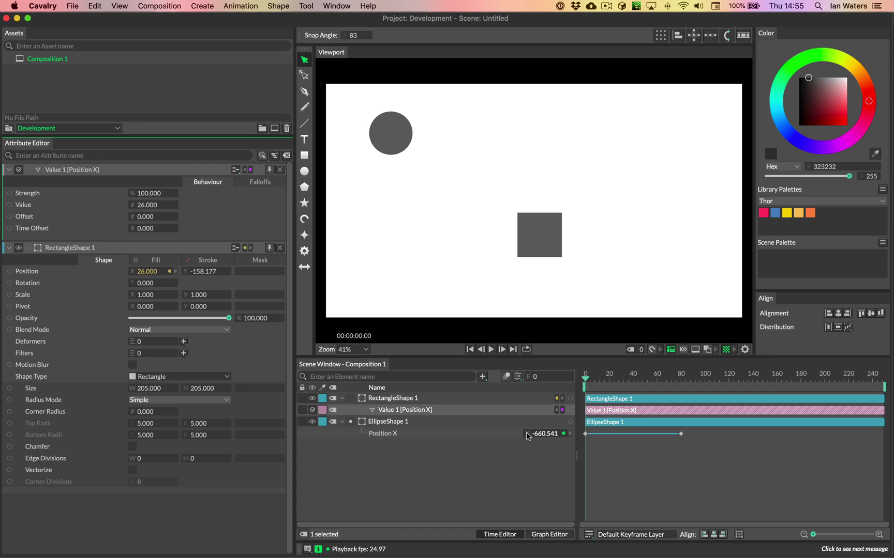
# Step: Connect EllipseShape 1's Position X into Value 1's Value attribute and scrub to confirm
pyautogui.moveTo(527, 434); pyautogui.dragTo(45, 206)
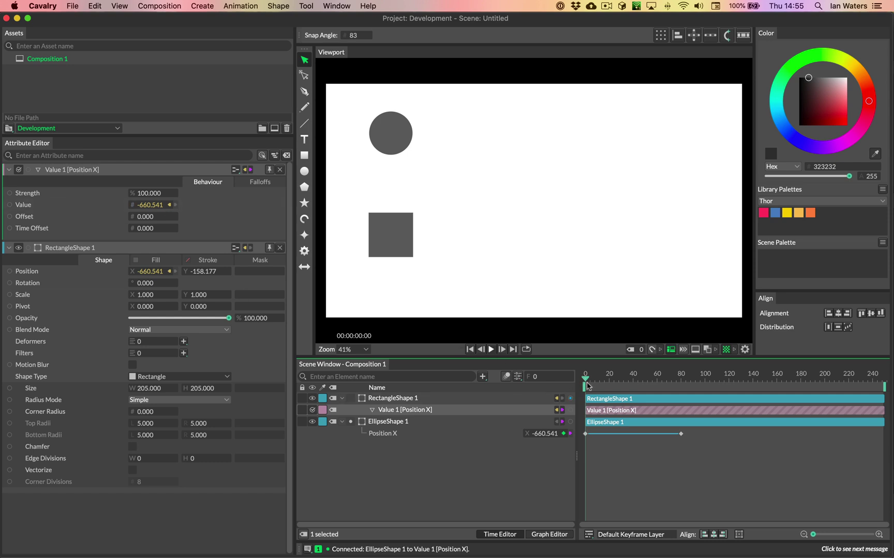
pyautogui.moveTo(587, 378); pyautogui.dragTo(639, 389)
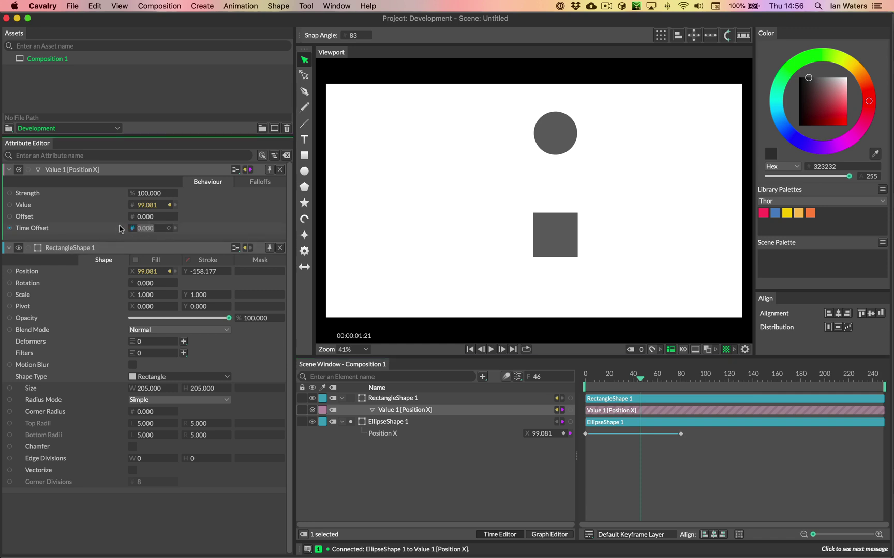
# Step: Set the Value behaviour's Time Offset to -25 and scrub to see the square trailing
pyautogui.write('25')
pyautogui.press('Return')
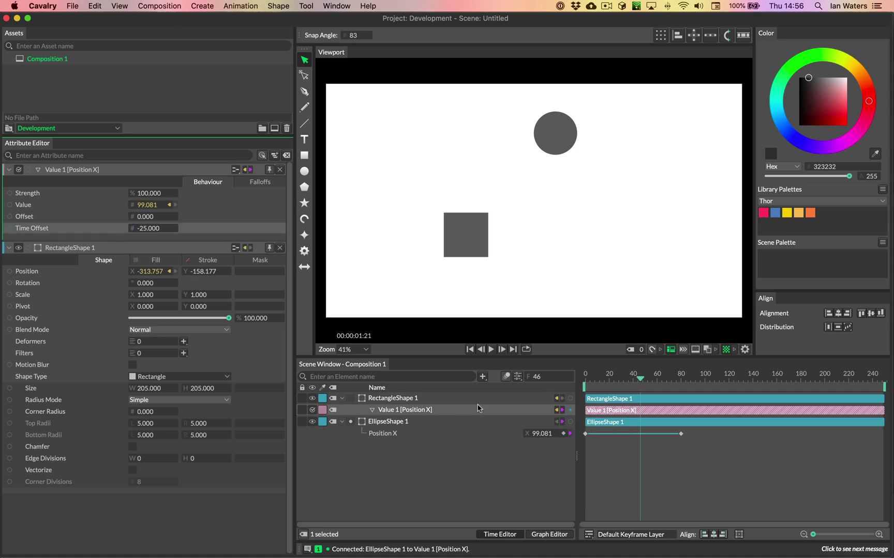
pyautogui.moveTo(631, 373); pyautogui.dragTo(581, 389)
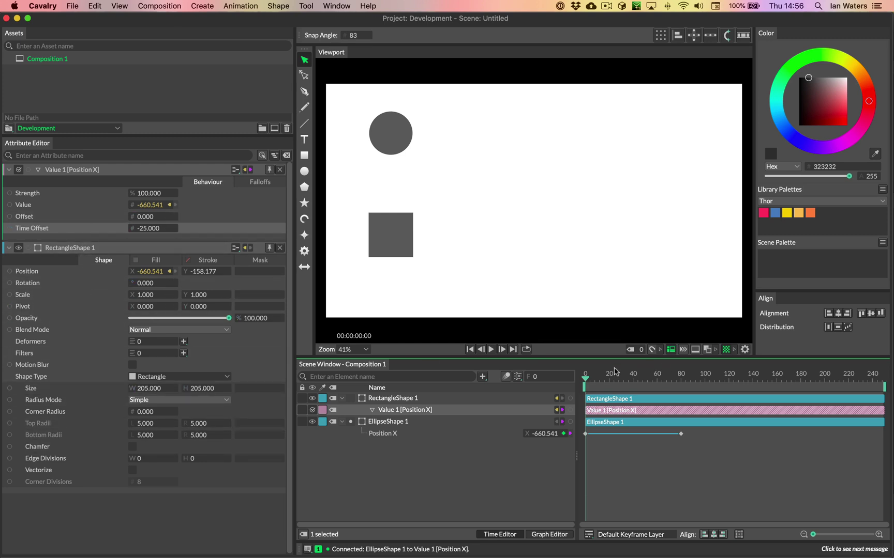
pyautogui.moveTo(592, 381)
pyautogui.mouseDown()
pyautogui.moveTo(727, 383)
pyautogui.moveTo(576, 386)
pyautogui.mouseUp()
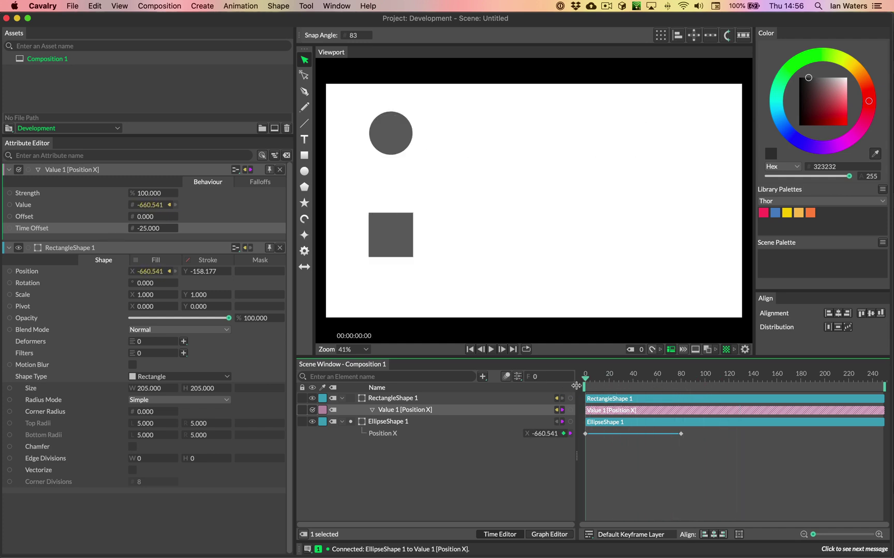
pyautogui.click(456, 455)
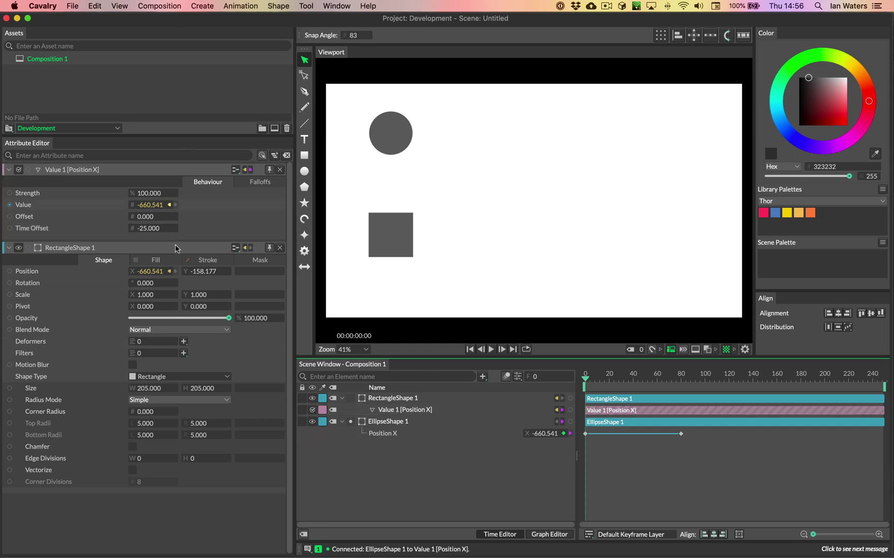
pyautogui.click(57, 6)
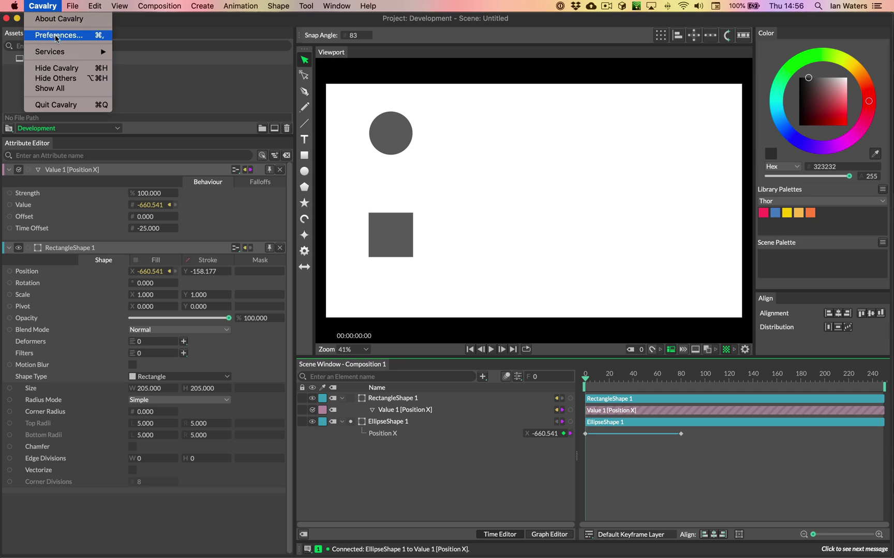
pyautogui.click(56, 36)
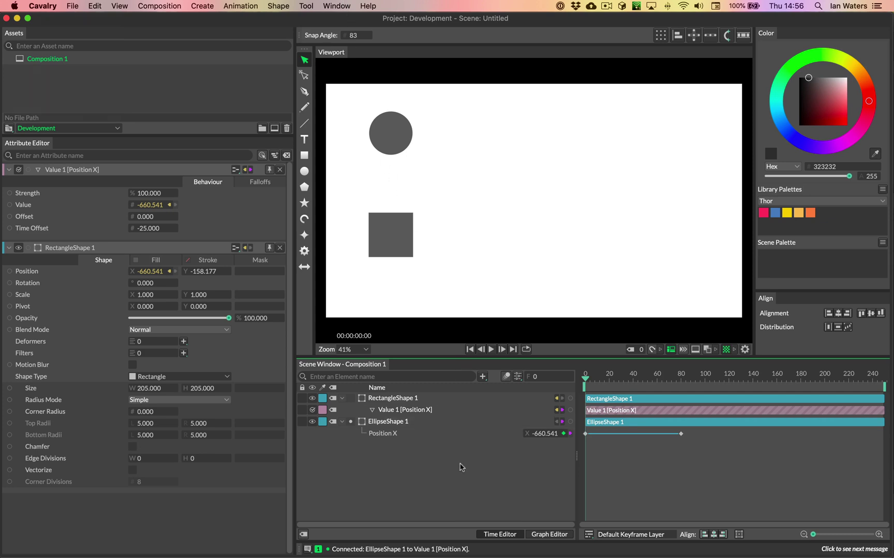
# Step: Apply Magic Easing Spring Out to the ellipse's first Position X keyframe and preview playback
pyautogui.rightClick(586, 438)
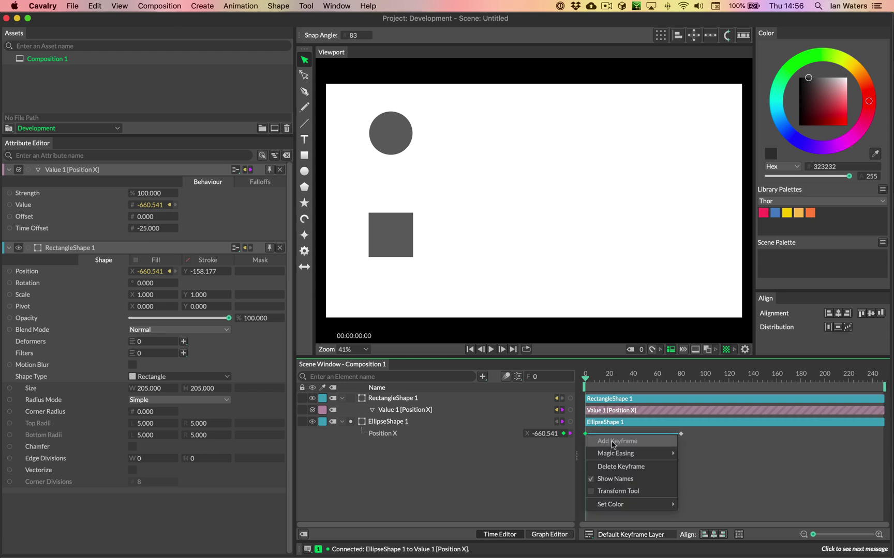
pyautogui.moveTo(614, 453)
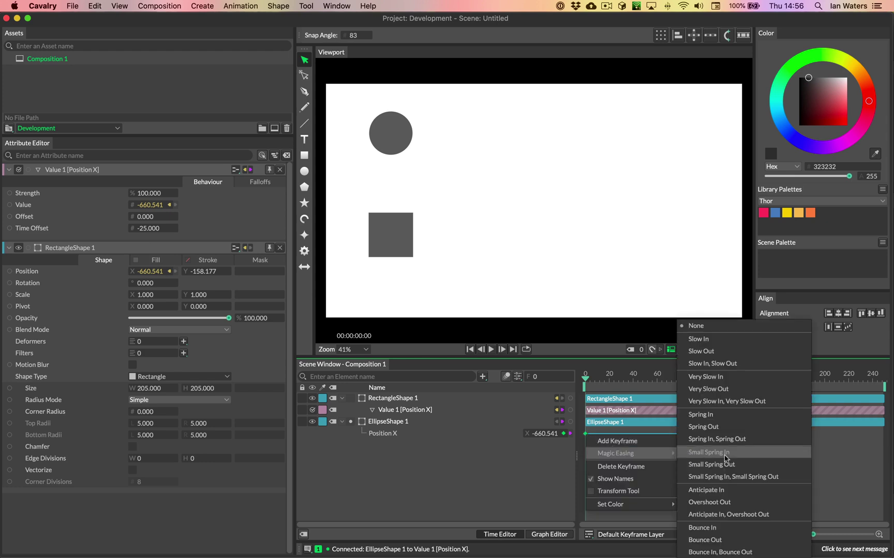
pyautogui.click(750, 431)
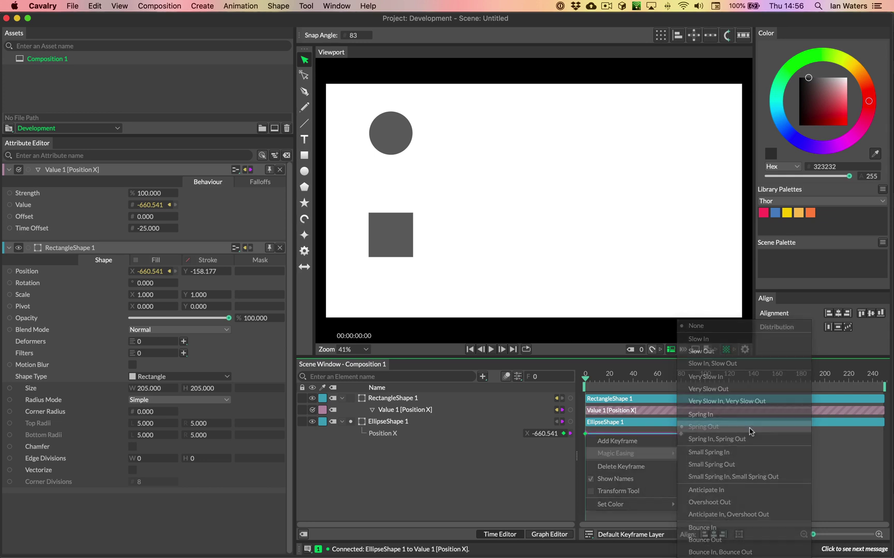
pyautogui.click(492, 350)
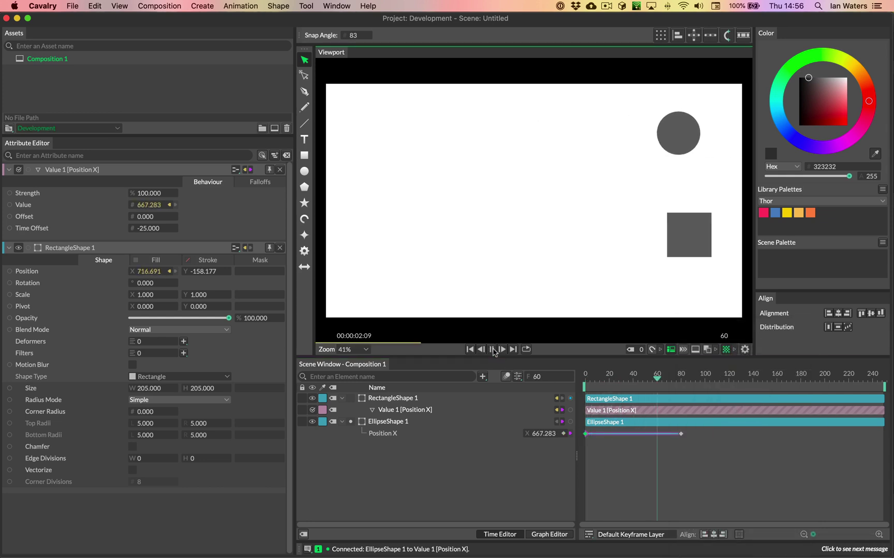
pyautogui.click(492, 350)
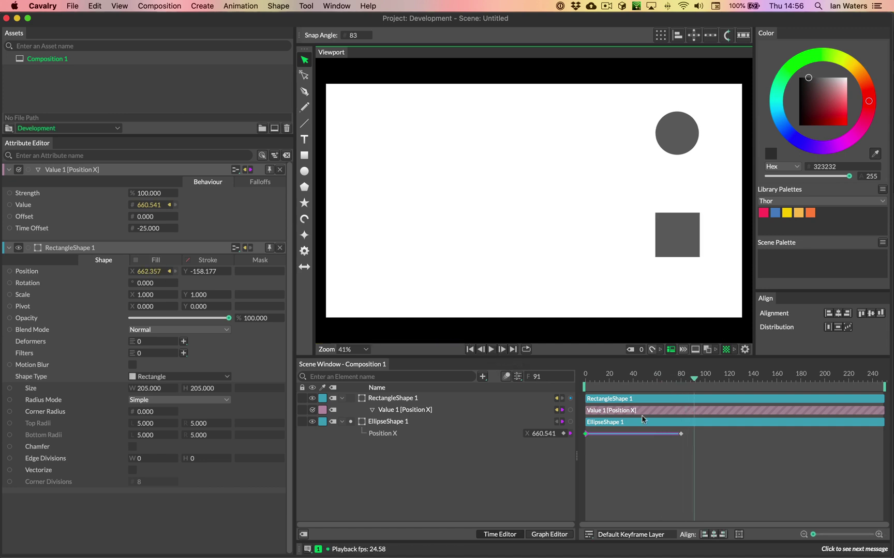
# Step: Apply another Magic Easing preset to the first Position X keyframe and replay from the start
pyautogui.rightClick(584, 435)
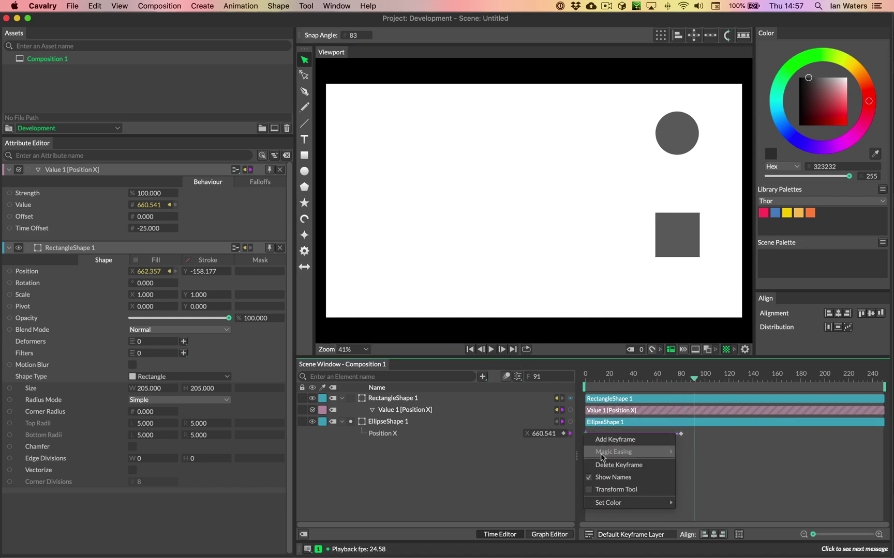
pyautogui.click(719, 463)
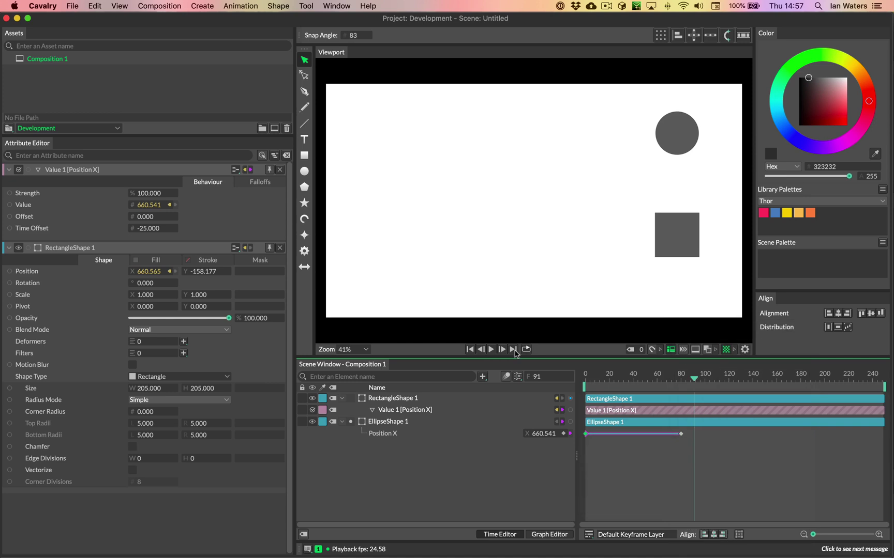
pyautogui.click(473, 350)
pyautogui.click(492, 350)
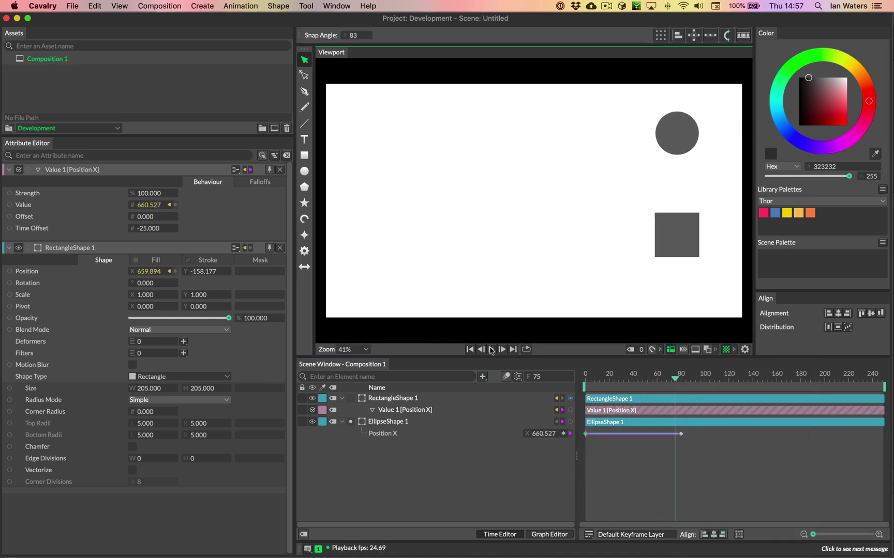
pyautogui.click(492, 351)
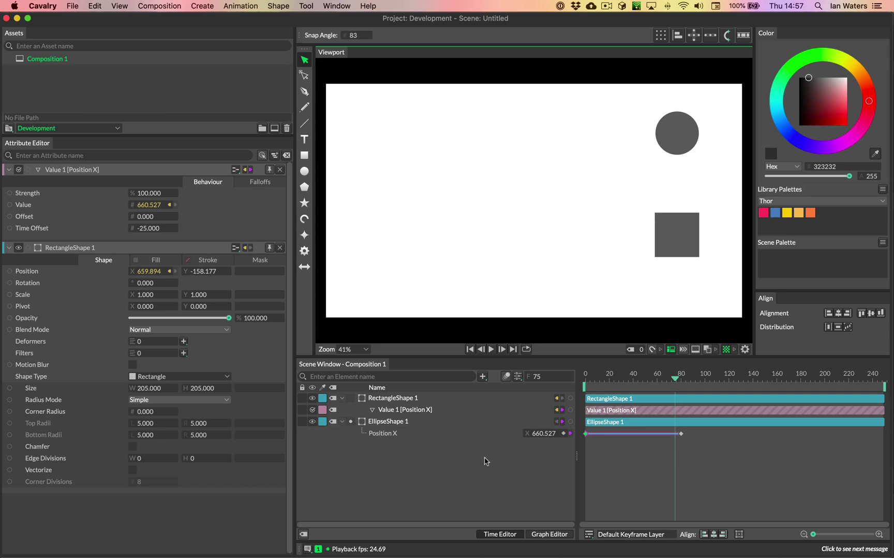